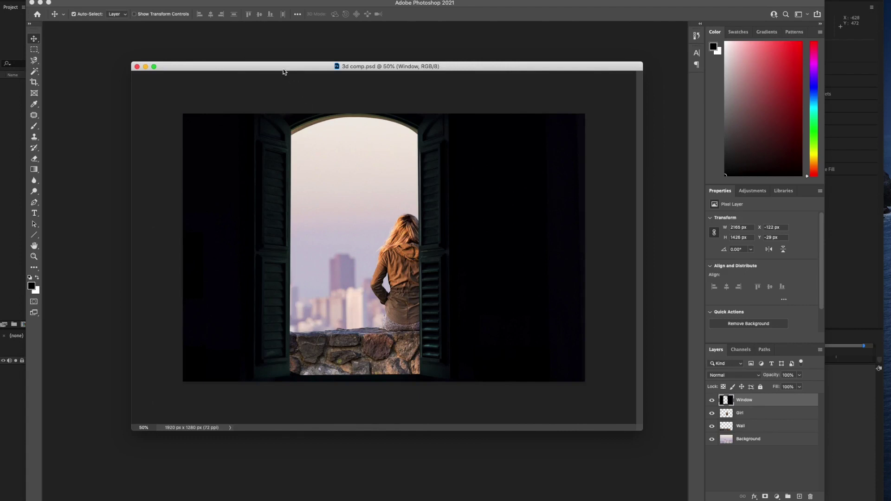
Toggle visibility of the Window, Girl, Wall and Background layers to inspect the PSD
left_click_drag(283, 71, 282, 75)
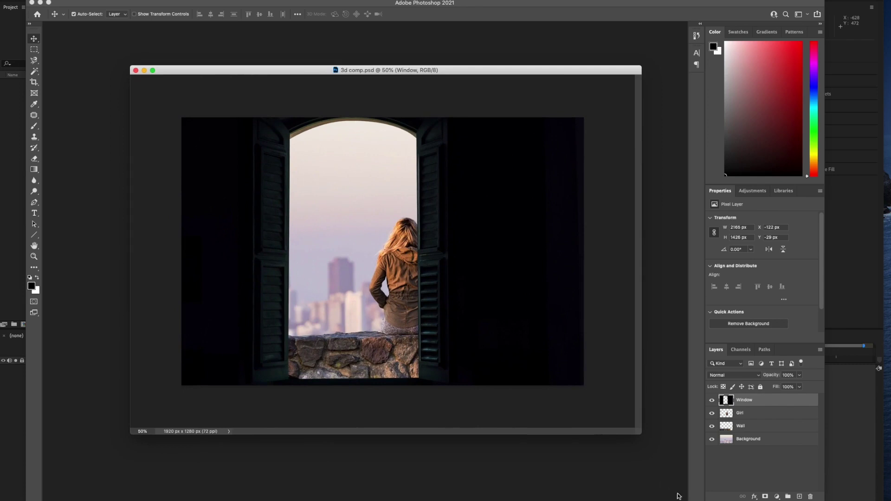
left_click(712, 401)
left_click(712, 414)
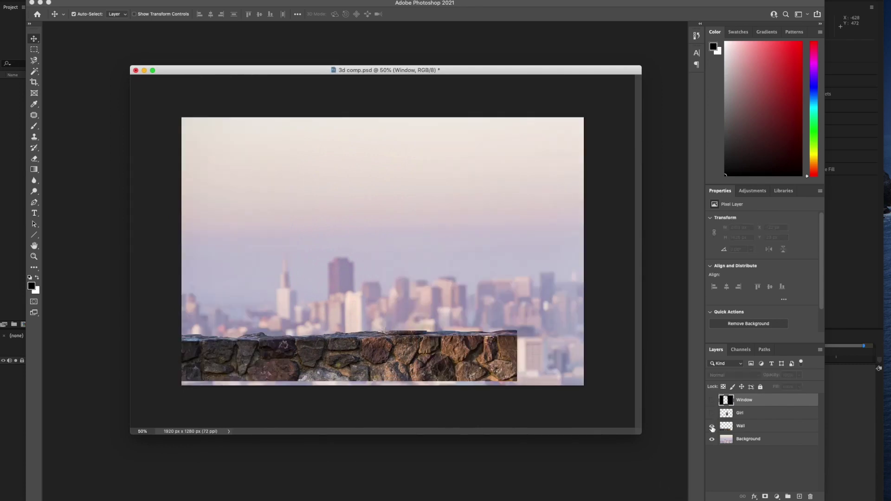
left_click(712, 426)
left_click(711, 440)
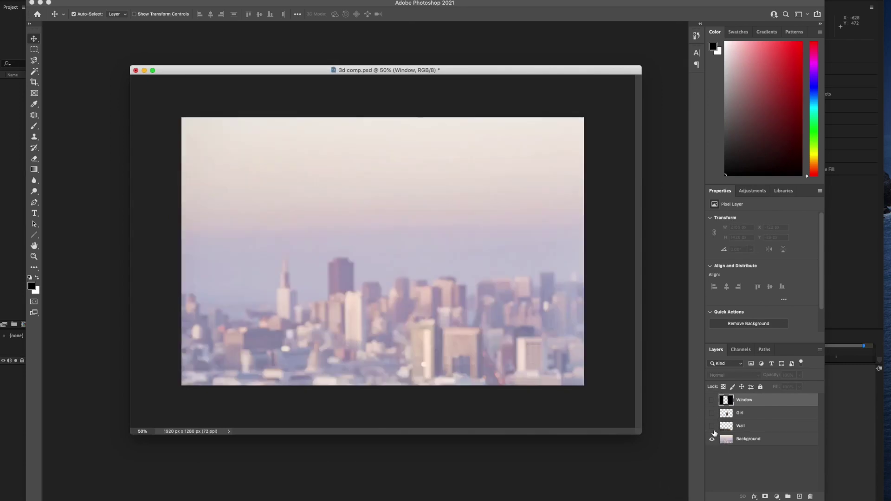
left_click(711, 414)
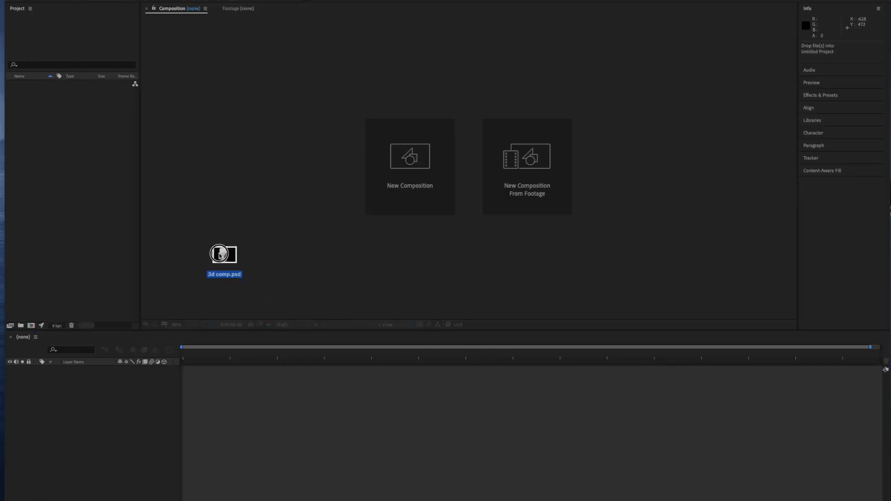
Import 3d comp.psd as a Retain Layer Sizes composition and open the 3d comp
left_click_drag(83, 252, 83, 251)
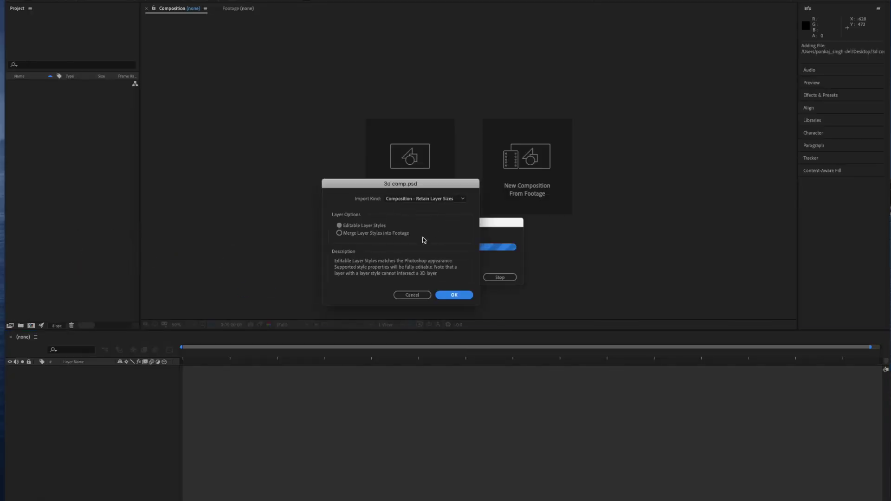
left_click(452, 295)
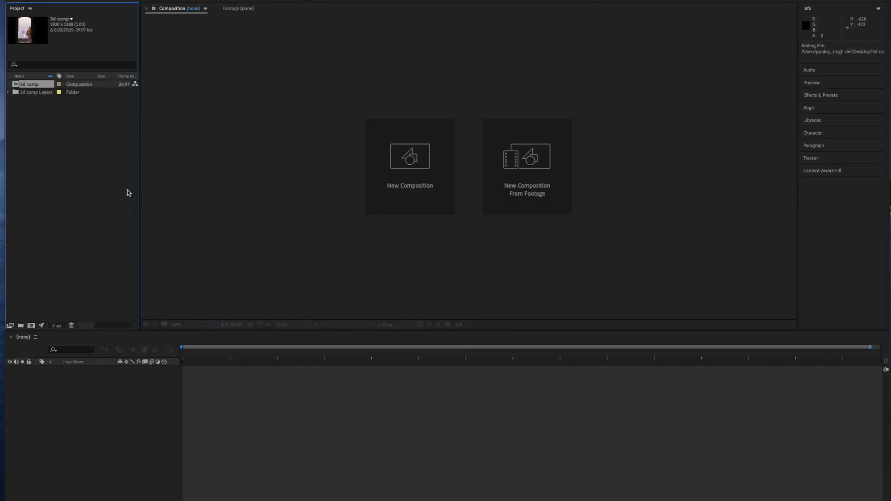
double_click(27, 84)
mouse_move(192, 356)
left_mouse_down()
mouse_move(606, 347)
mouse_move(159, 353)
left_mouse_up()
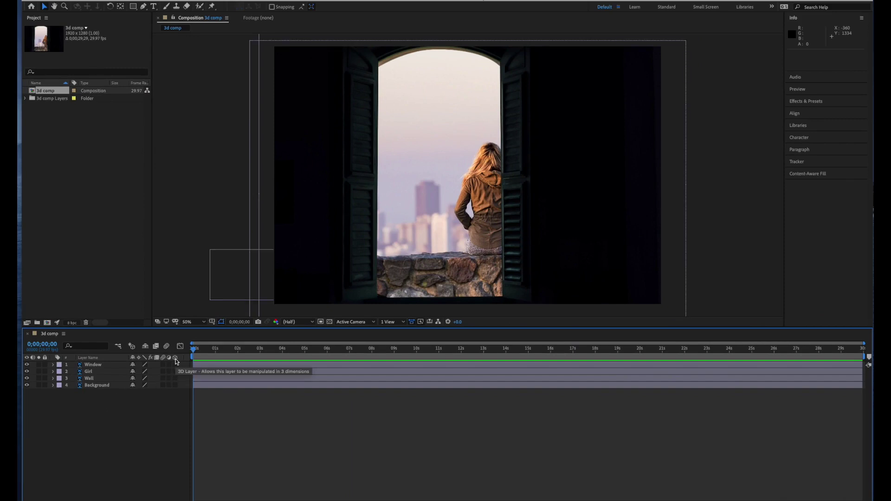
Make all four layers 3D and use a 2 Views - Horizontal layout with Top on the left
left_click_drag(174, 364, 175, 384)
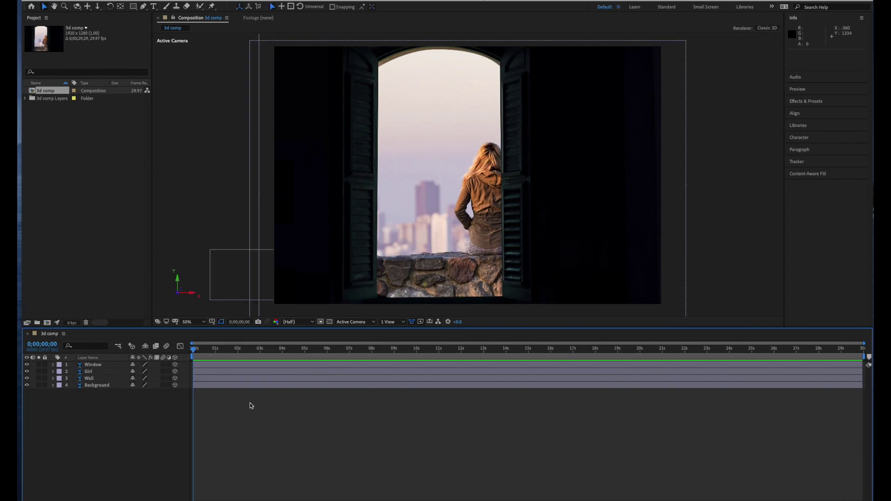
left_click_drag(204, 352, 142, 352)
left_click(397, 324)
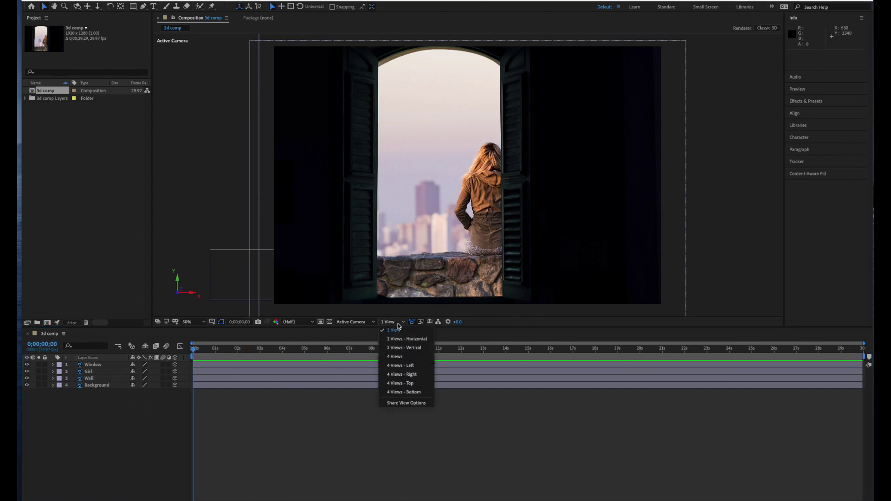
left_click(408, 343)
left_click(303, 249)
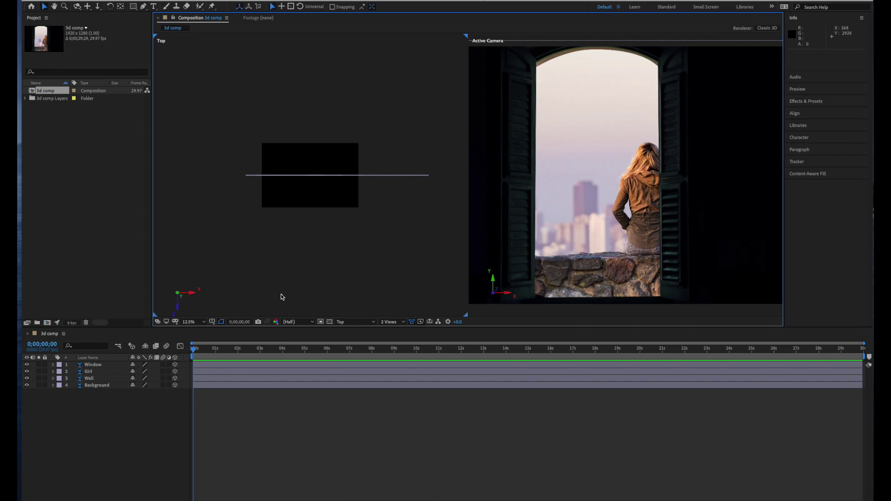
left_click(349, 323)
left_click(373, 269)
left_click(160, 418)
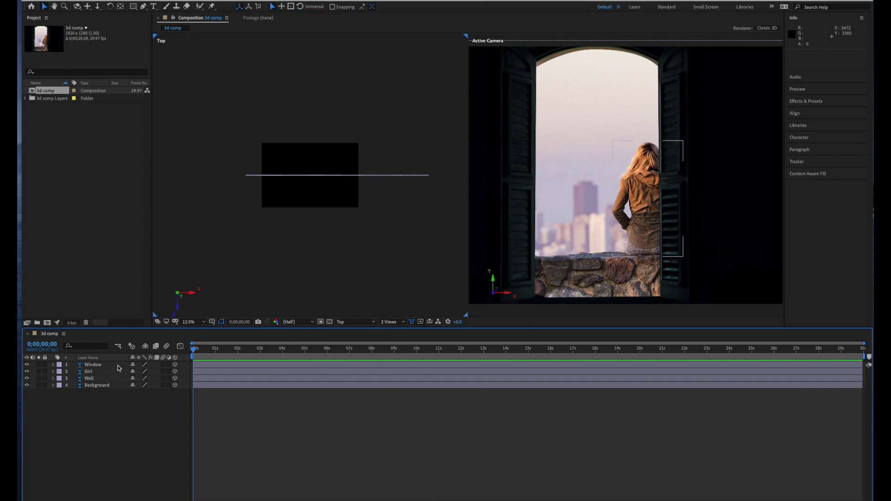
Add Camera 1 with Two-Node settings, then select the Girl and Background layers
right_click(130, 398)
mouse_move(160, 405)
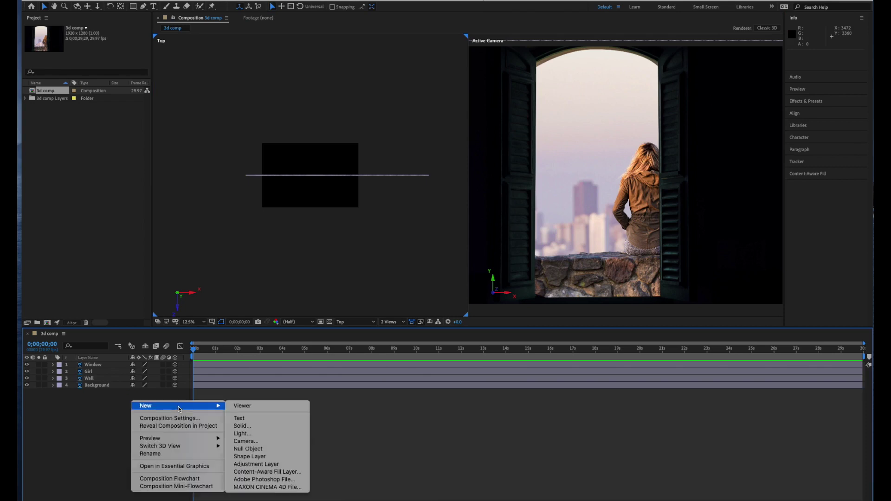
left_click(261, 441)
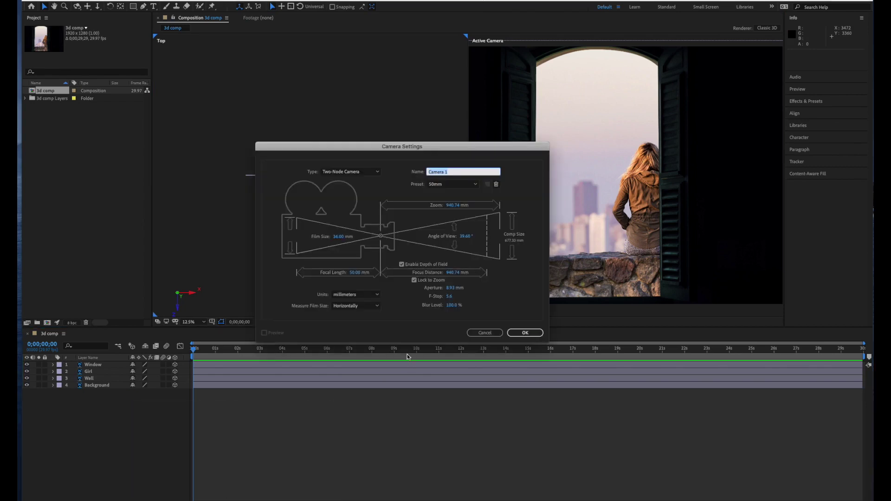
left_click(526, 334)
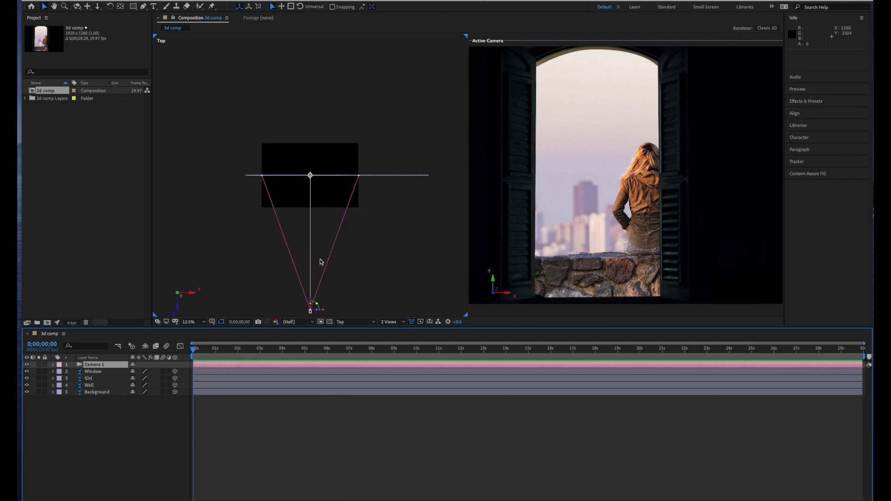
left_click(89, 378)
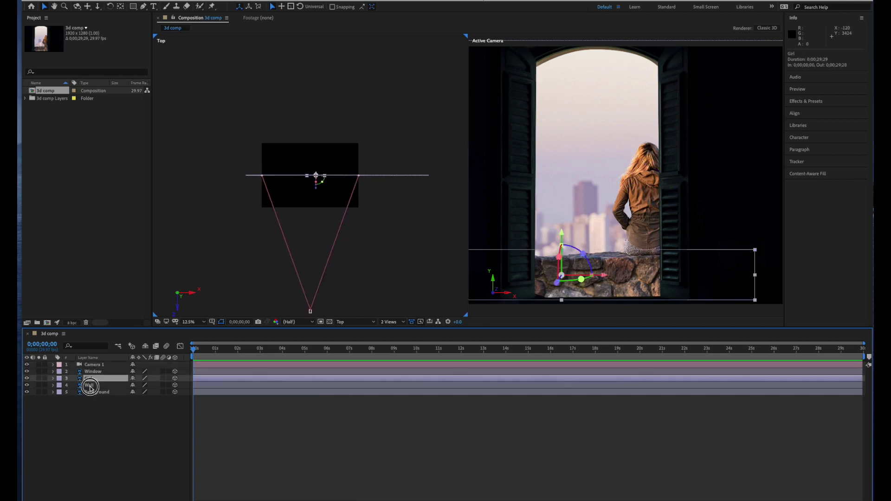
left_click(91, 393)
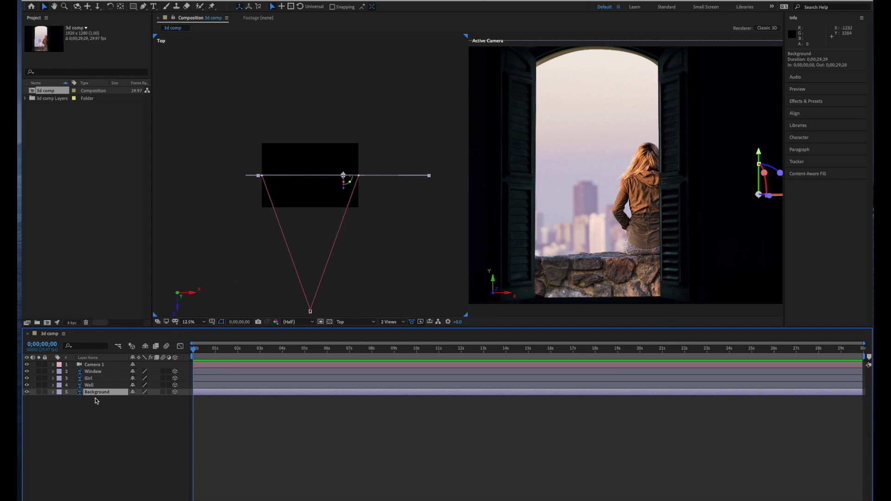
Push the Background layer back to a Z position of about 4254
key("comma")
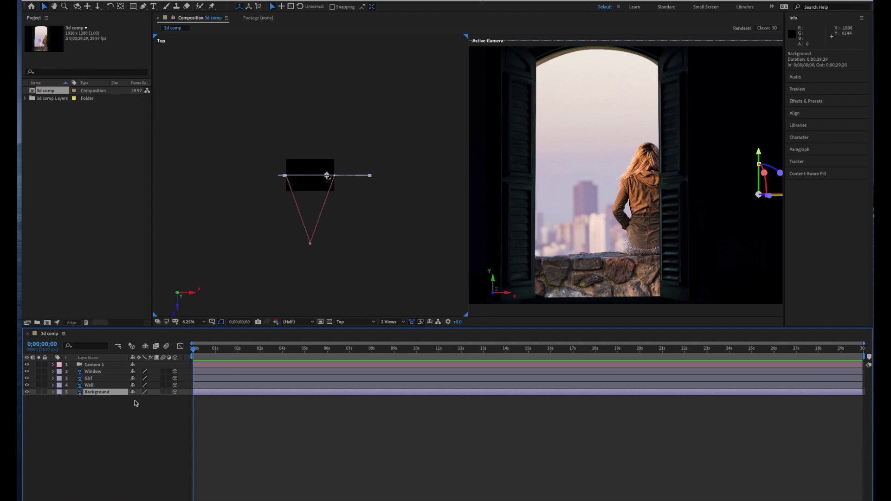
key("p")
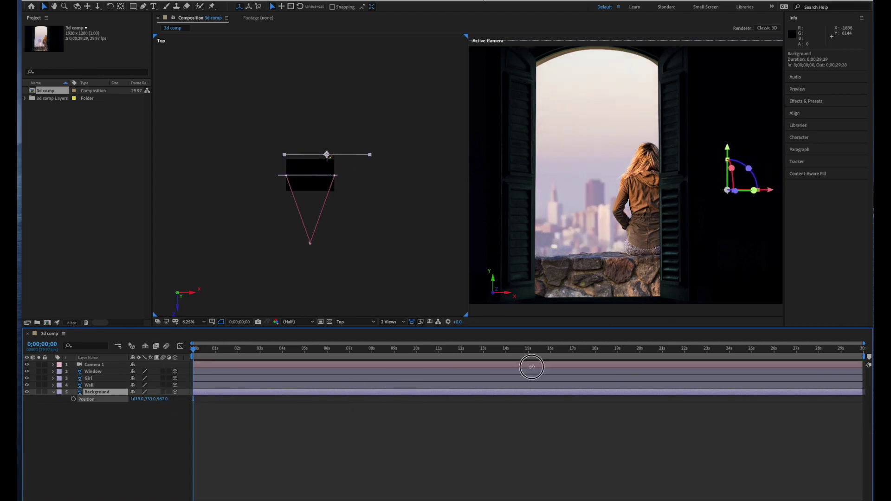
mouse_move(160, 403)
left_mouse_down()
mouse_move(211, 419)
mouse_move(168, 408)
mouse_move(195, 423)
left_mouse_up()
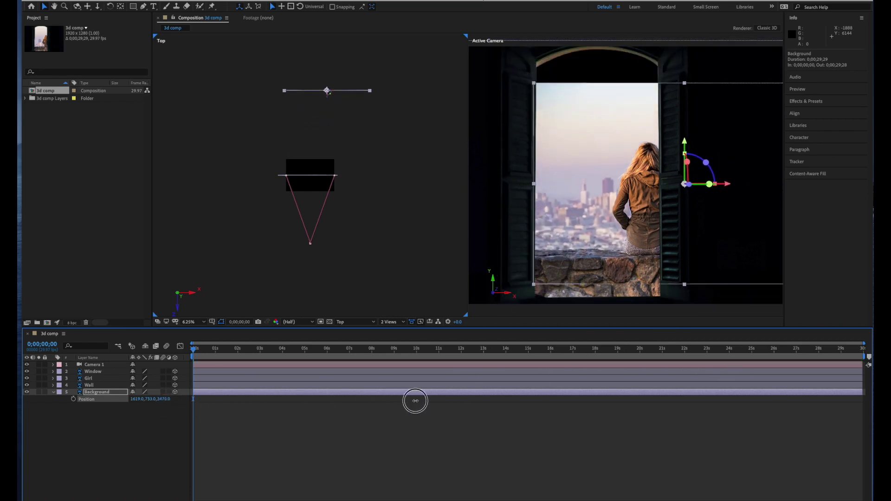
left_click(121, 435)
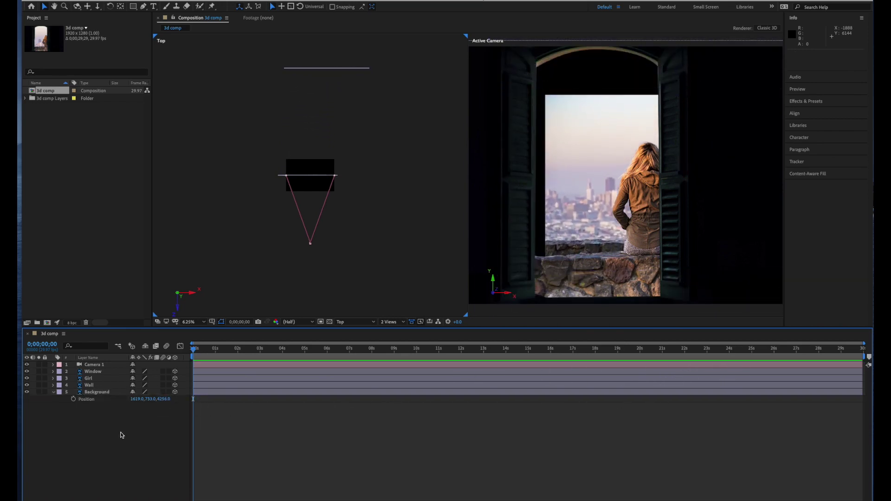
Scale the Background layer up to 173% so it refills the window
left_click(97, 392)
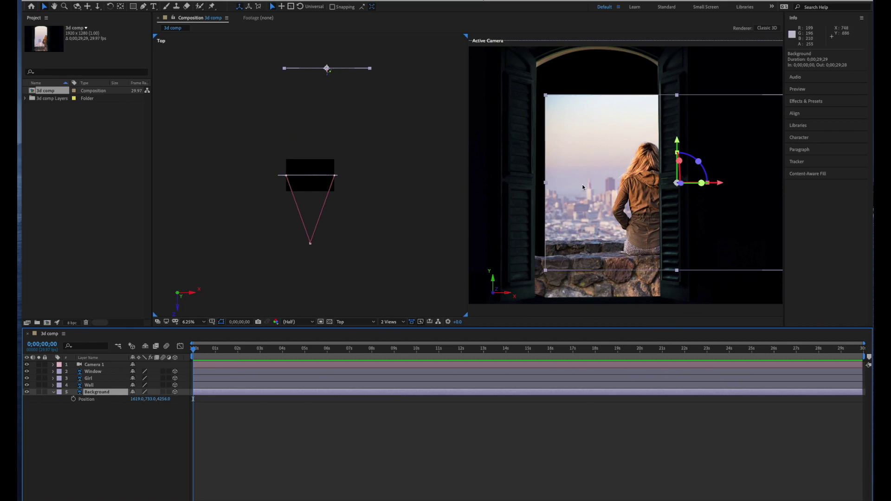
key("s")
left_click_drag(166, 401, 197, 400)
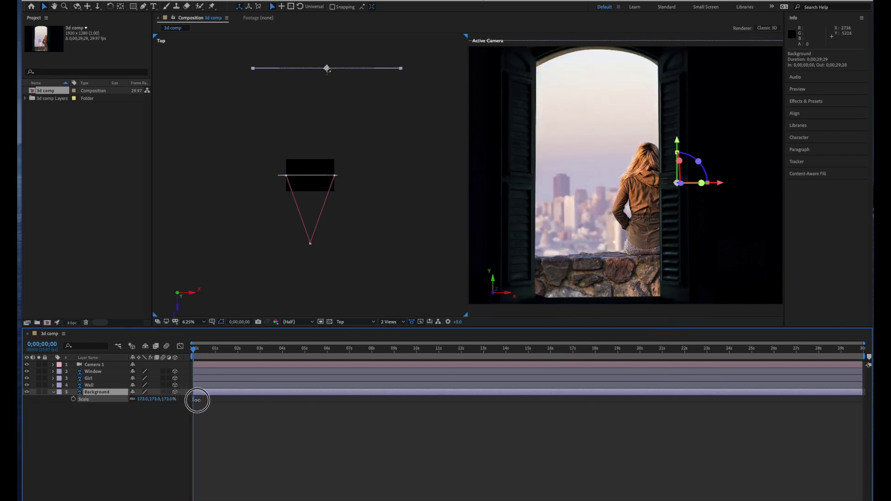
left_click(296, 407)
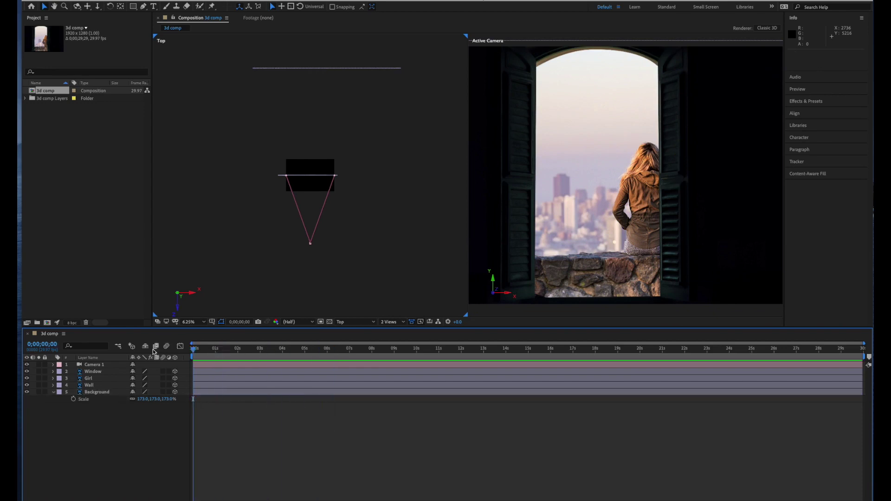
Drag the Window layer toward the camera until Position Z reads about -288
left_click(94, 371)
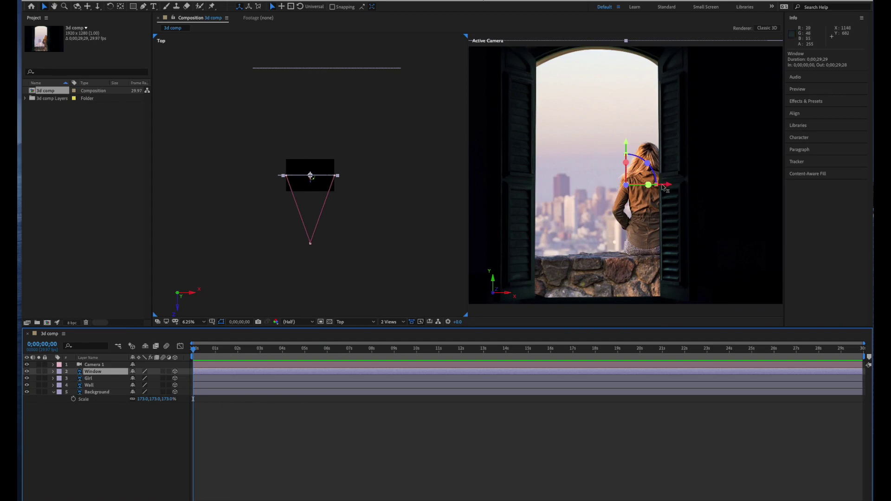
mouse_move(667, 188)
left_mouse_down()
mouse_move(672, 200)
mouse_move(663, 200)
left_mouse_up()
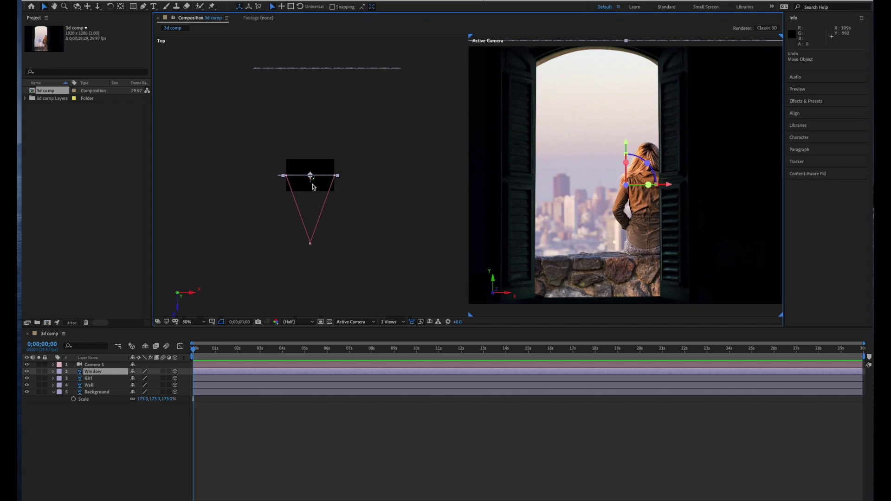
left_click_drag(311, 185, 312, 195)
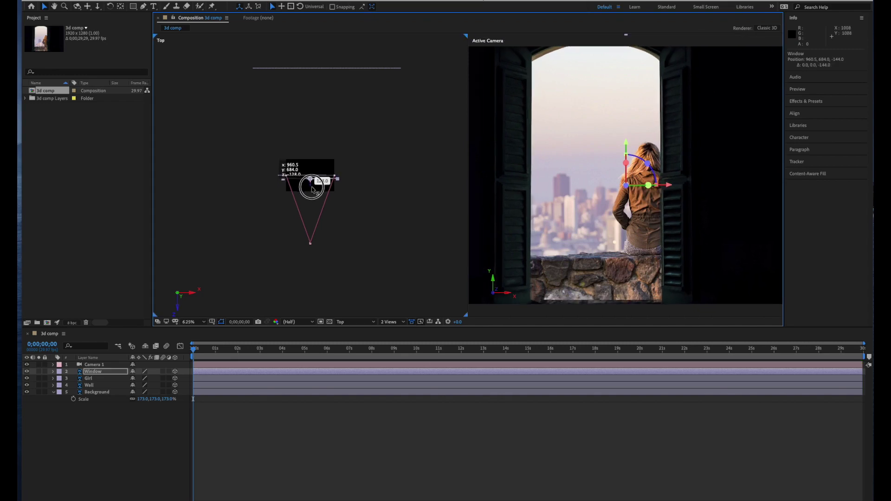
left_click_drag(313, 195, 311, 184)
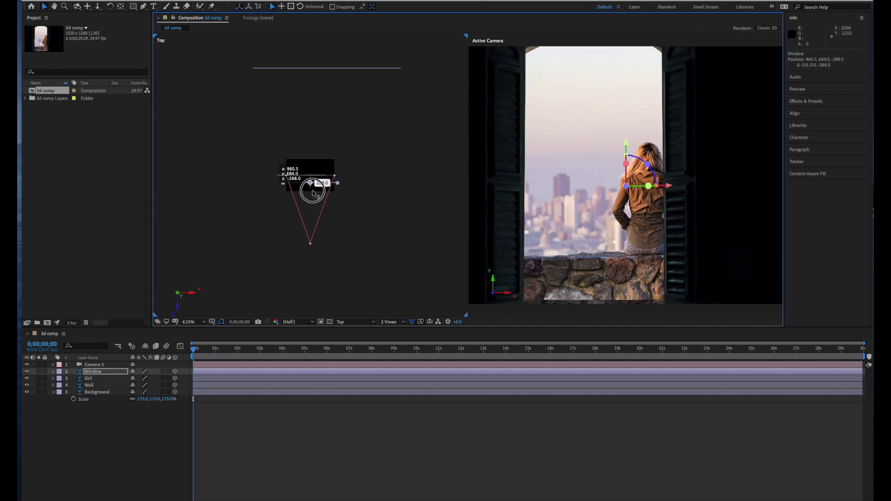
left_click(89, 428)
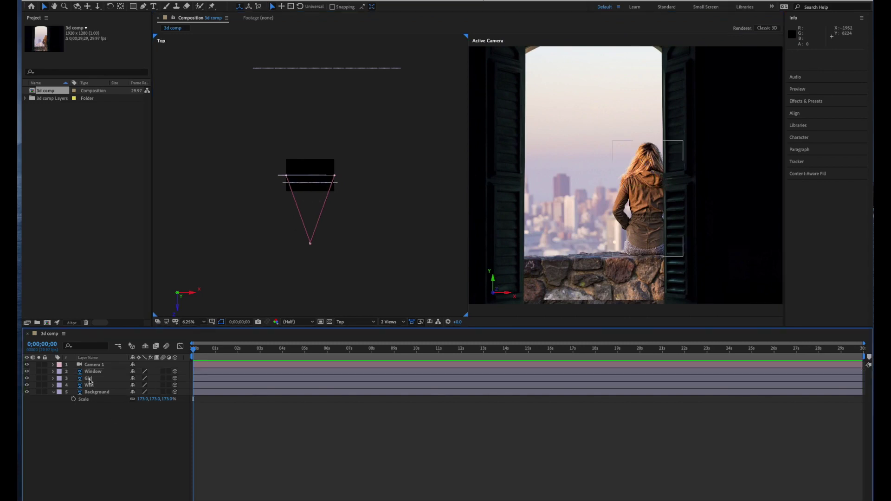
Move Girl and Wall deeper and lower, and slide the Girl right behind the shutter
left_click(89, 377)
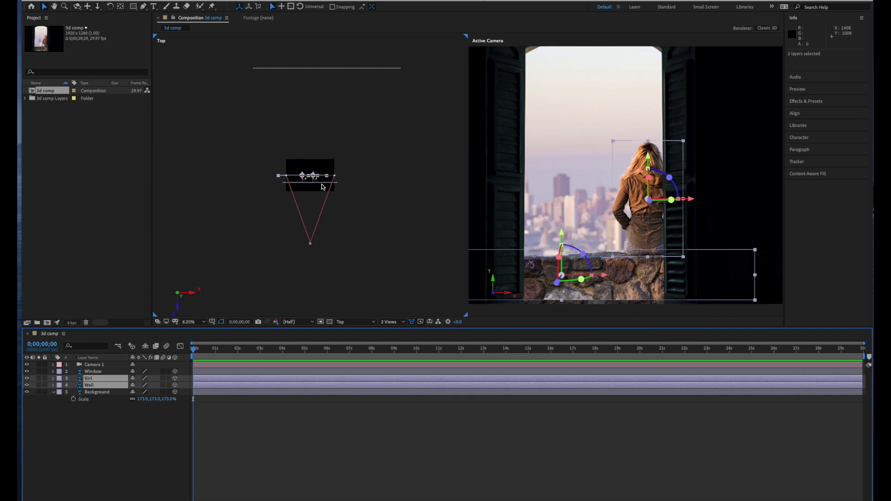
key("period")
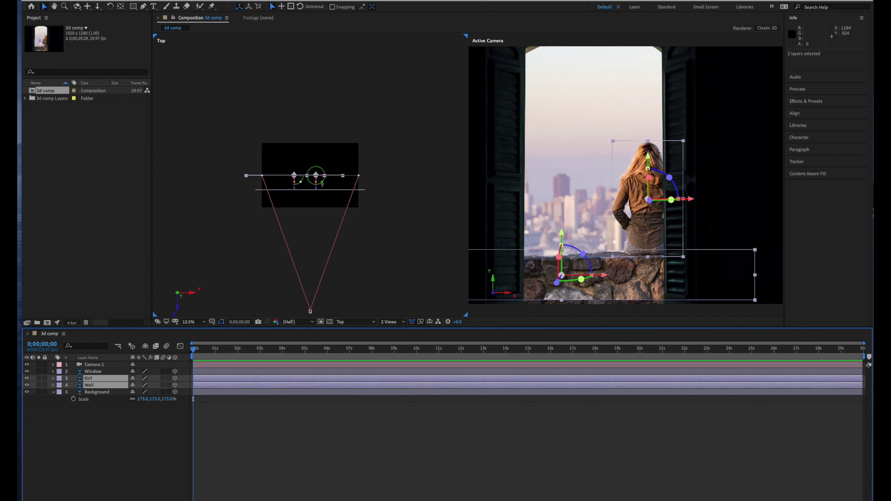
left_click_drag(318, 194, 315, 134)
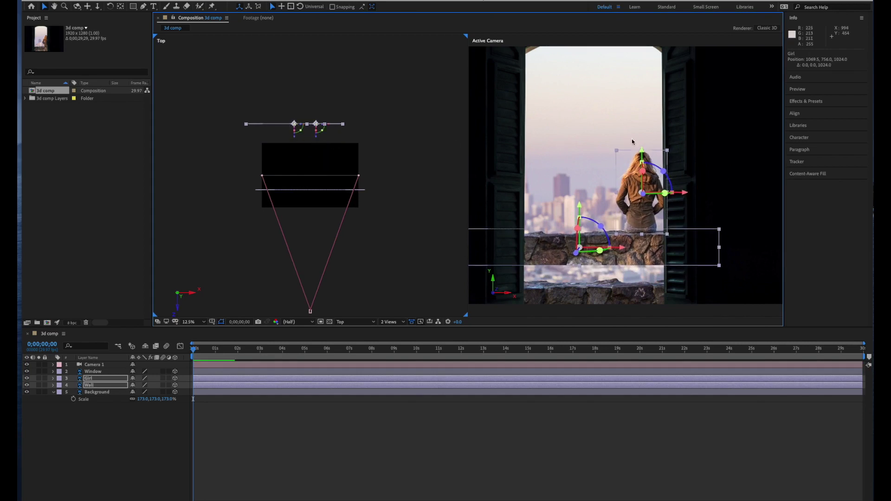
left_click_drag(641, 152, 643, 216)
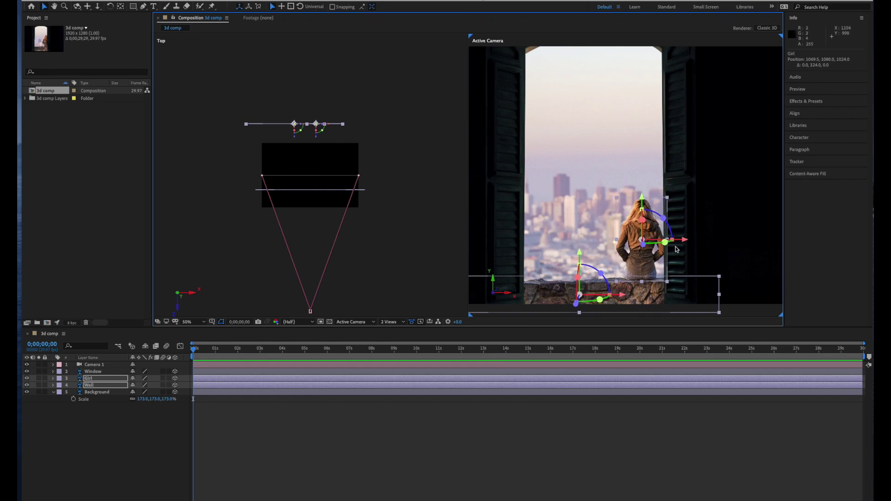
left_click_drag(686, 246, 709, 241)
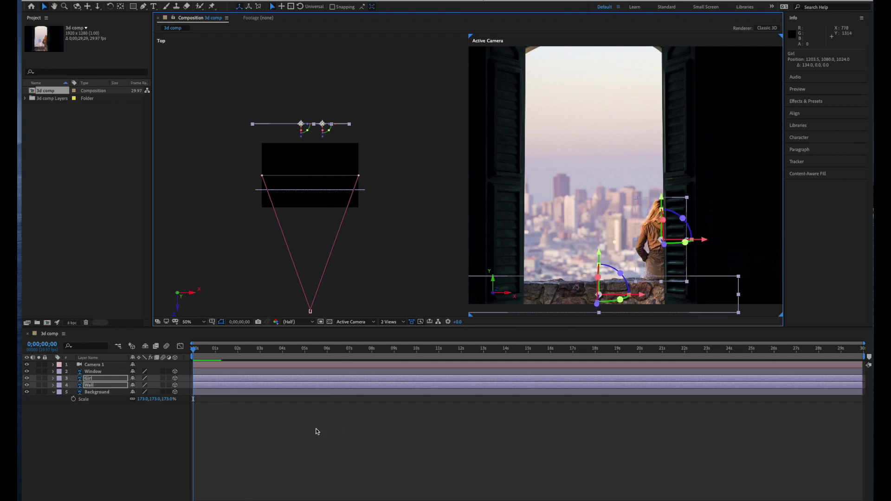
left_click(290, 429)
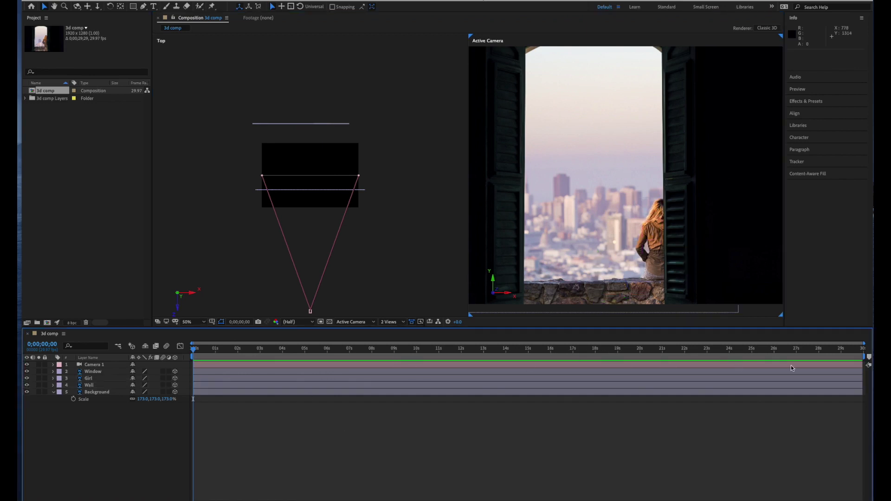
End the work area near 8 s, trim the comp to it, and select Camera 1
left_click_drag(863, 346, 376, 353)
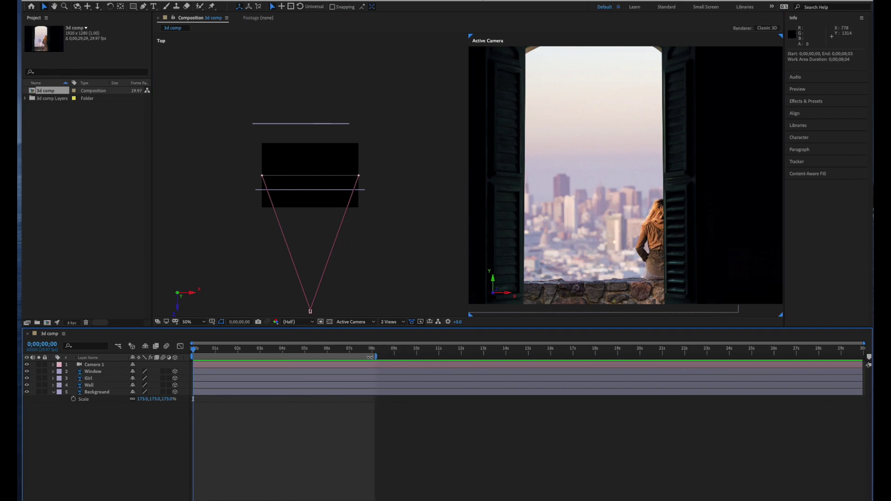
key("ctrl+shift+x")
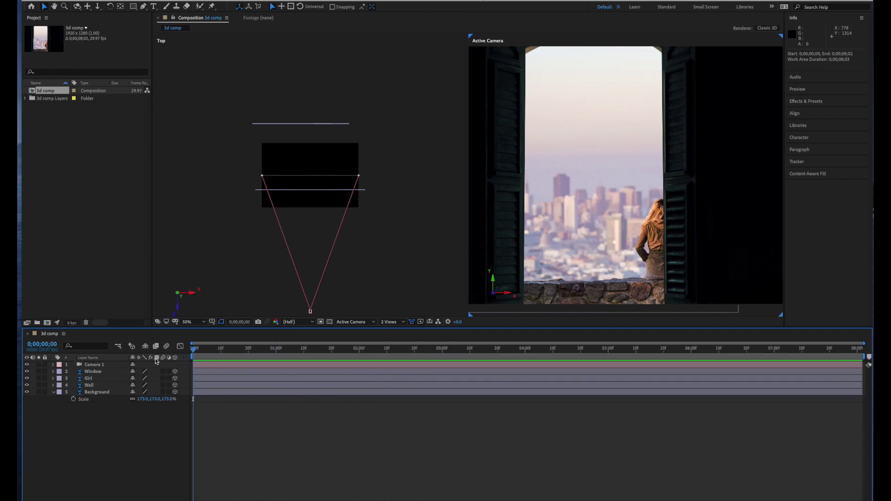
left_click(105, 364)
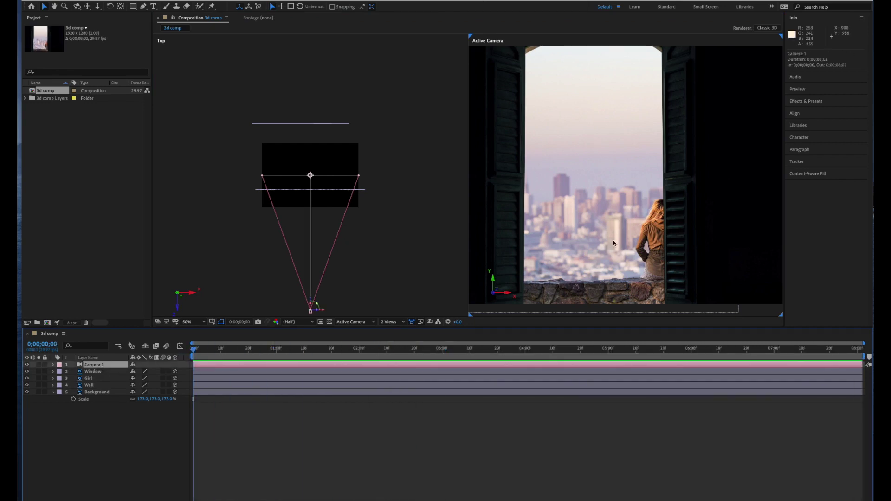
Keyframe Camera 1's transform at the start, then dolly it through the window at 8 s
left_click(97, 8)
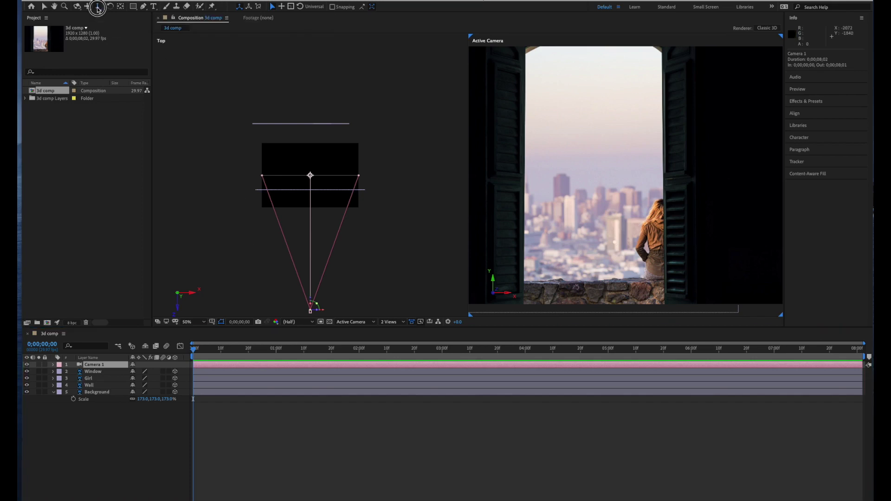
left_click(53, 364)
left_click(60, 372)
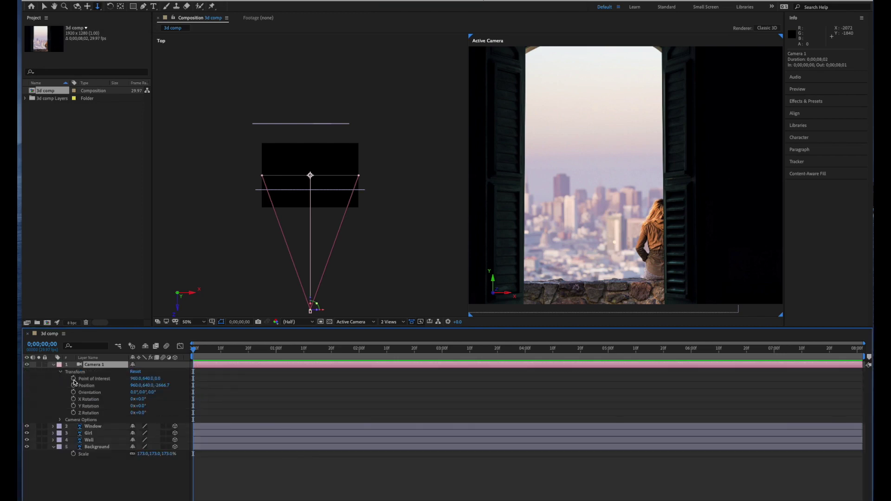
left_click_drag(76, 380, 74, 413)
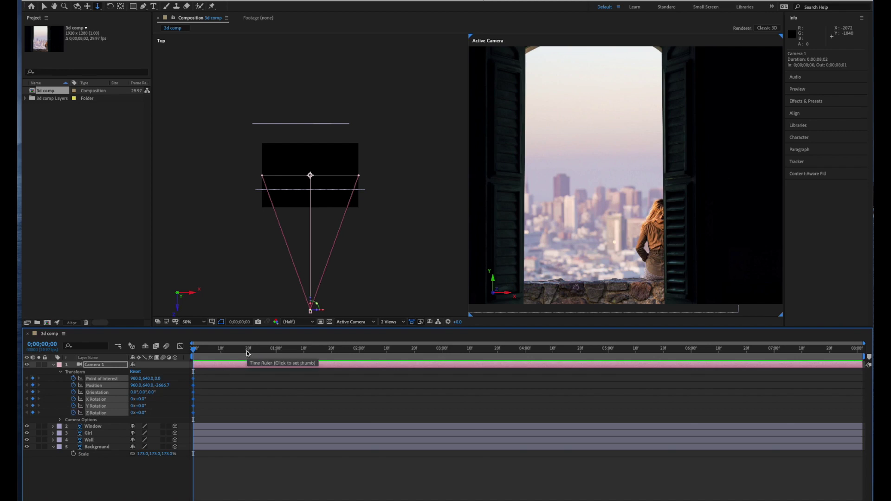
left_click_drag(248, 349, 672, 345)
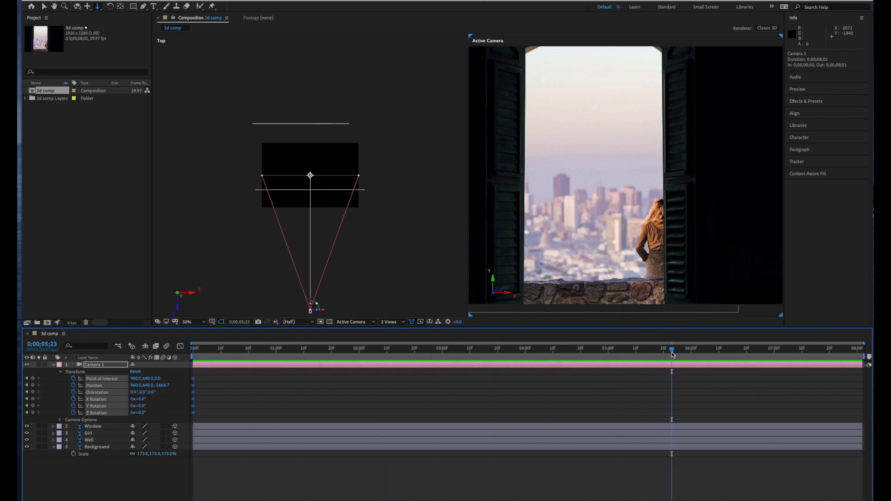
left_click_drag(672, 354, 862, 347)
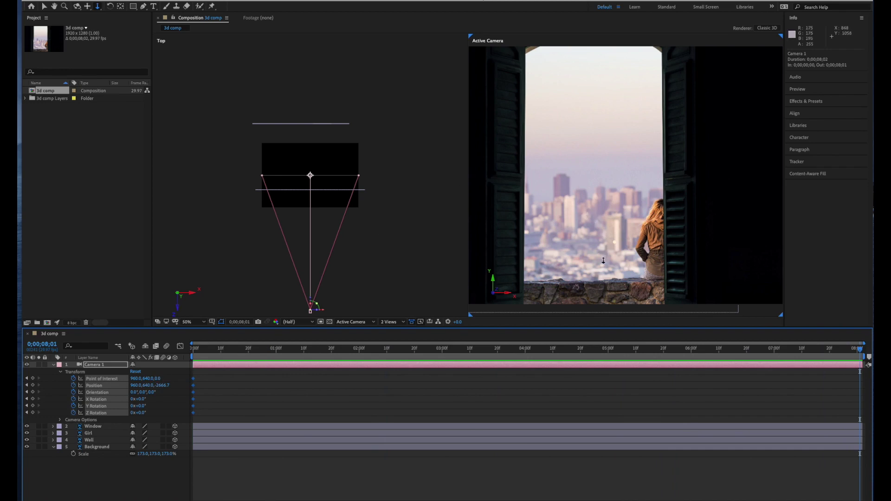
left_click_drag(602, 260, 594, 183)
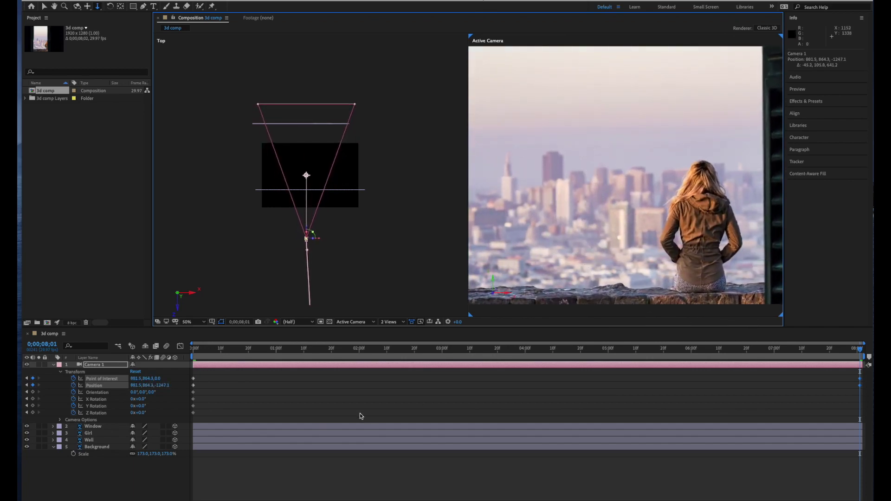
Apply Easy Ease In to all of Camera 1's transform keyframes
left_click_drag(184, 373, 866, 412)
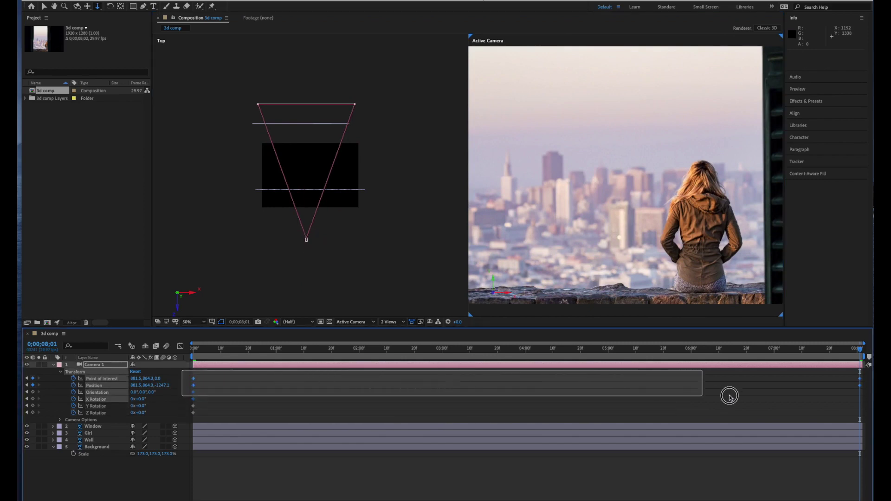
left_click_drag(867, 413, 863, 414)
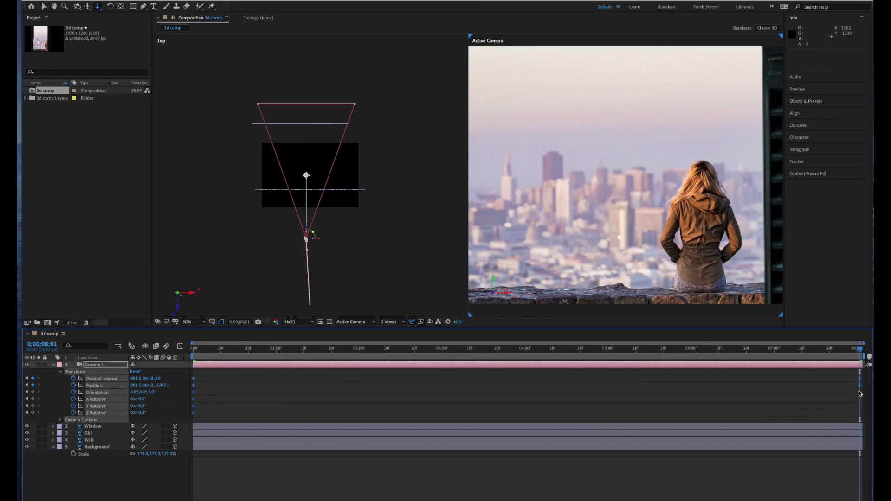
right_click(861, 389)
mouse_move(870, 479)
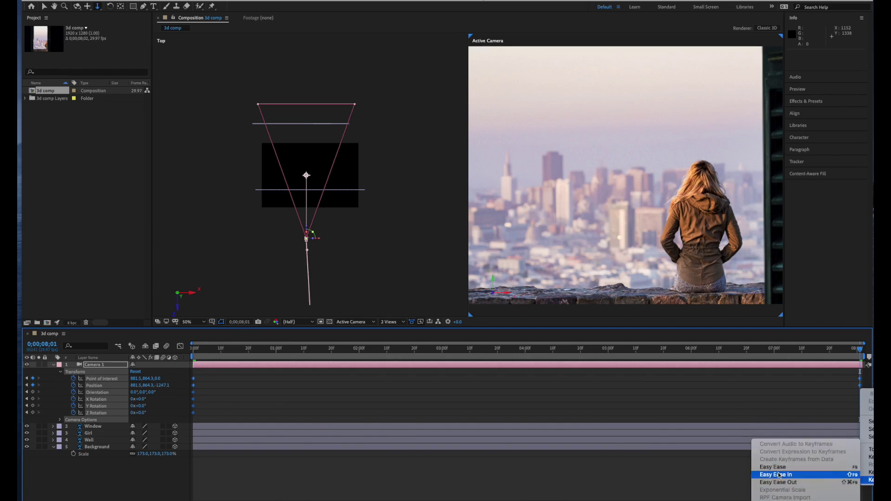
left_click(778, 476)
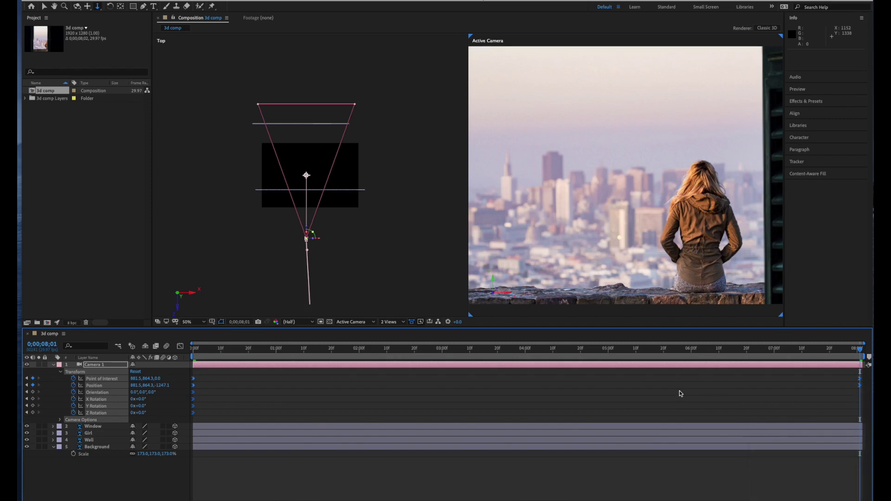
Switch to a 1 View layout, go to the first frame, enlarge the viewer, and preview
left_click(389, 321)
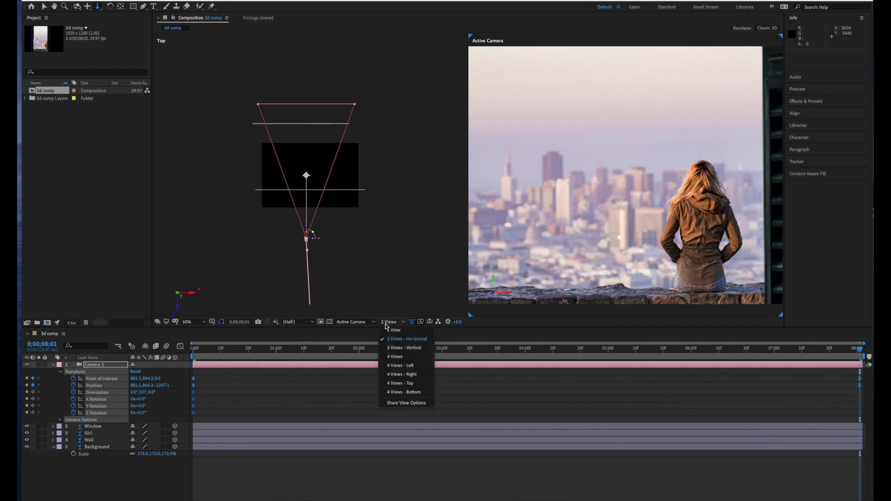
left_click(400, 332)
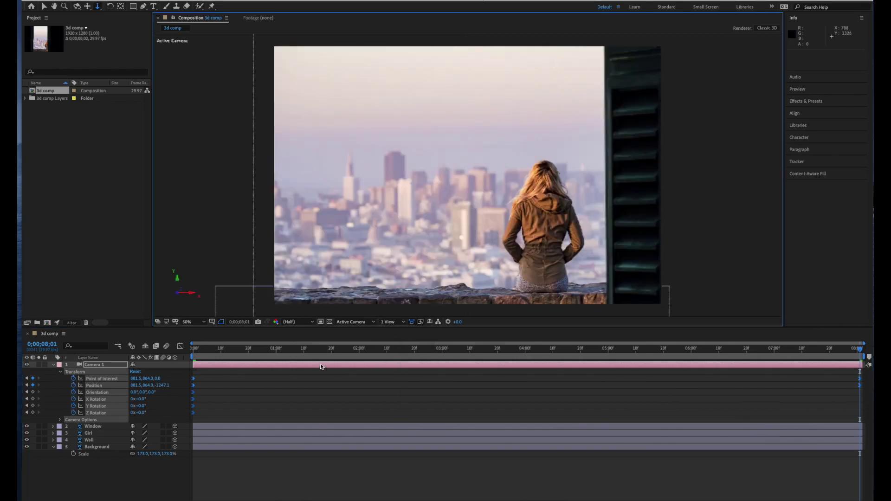
left_click(195, 348)
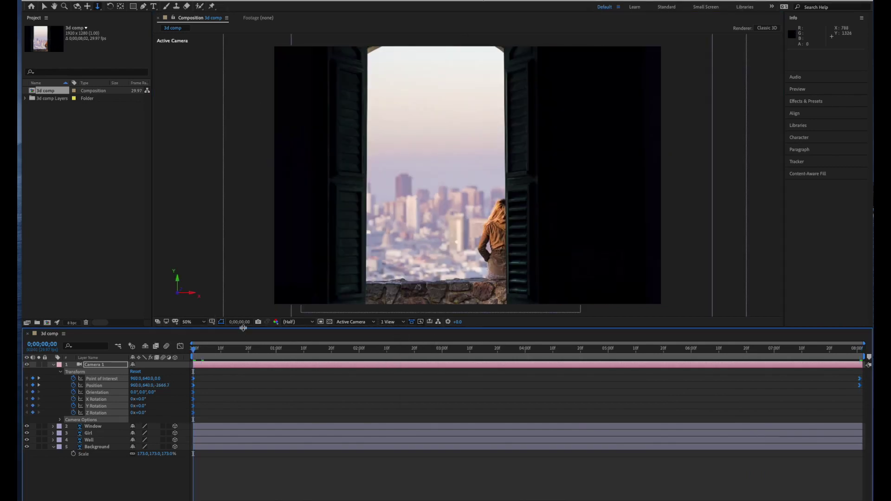
left_click_drag(243, 328, 238, 348)
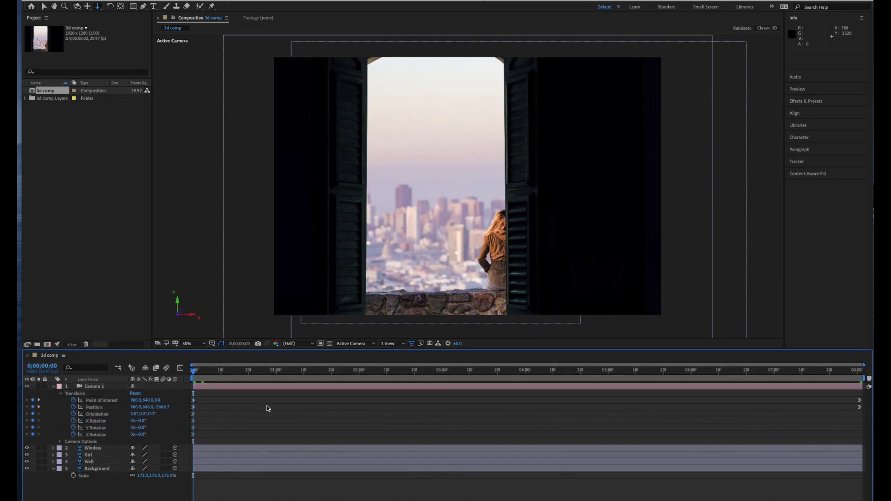
key("space")
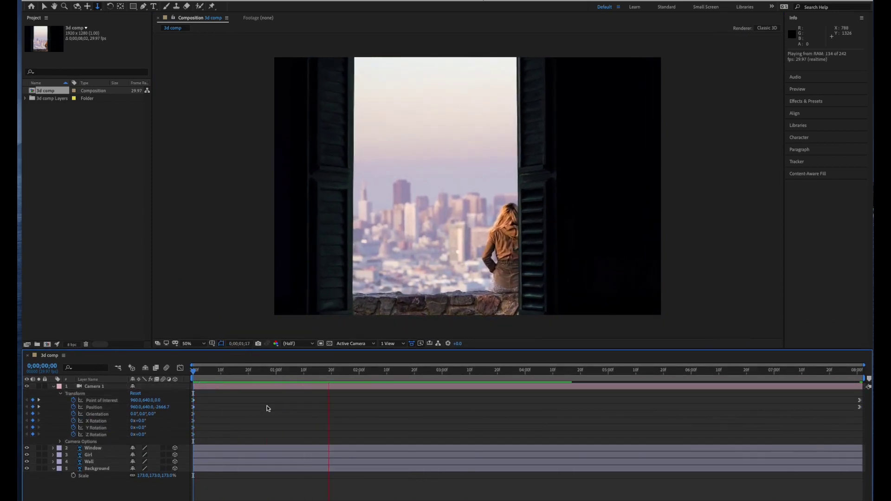